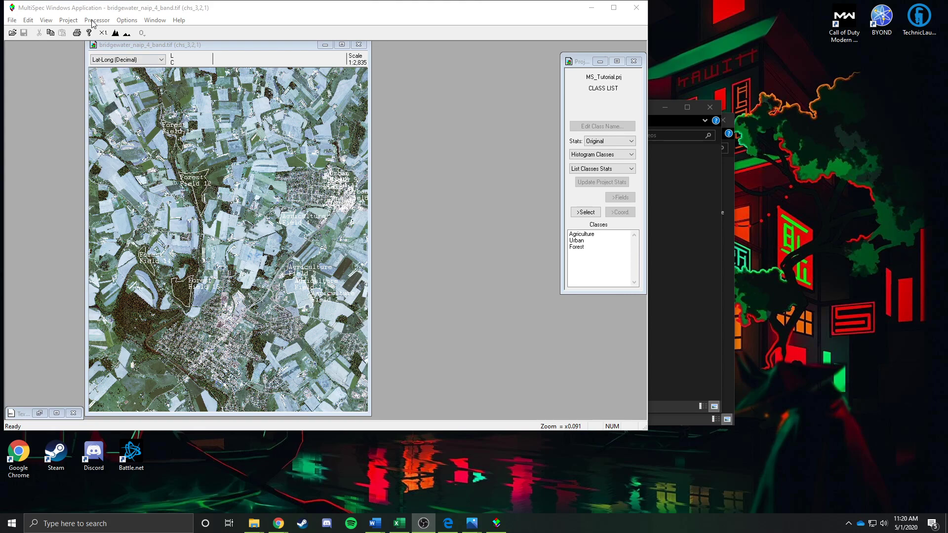
# Step: Run feature selection on all classes and available channels with the Transformed divergence measure, writing results to the project text window
pyautogui.click(94, 22)
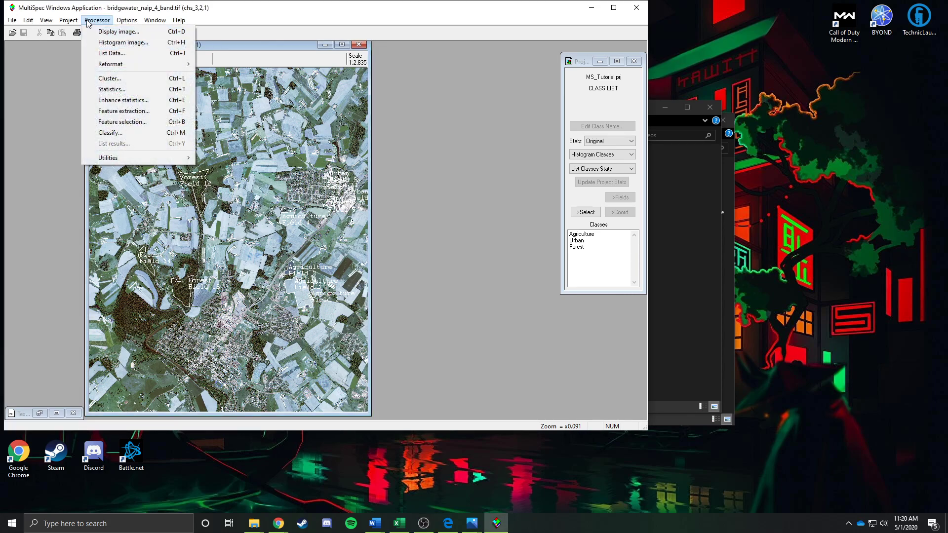
pyautogui.click(127, 122)
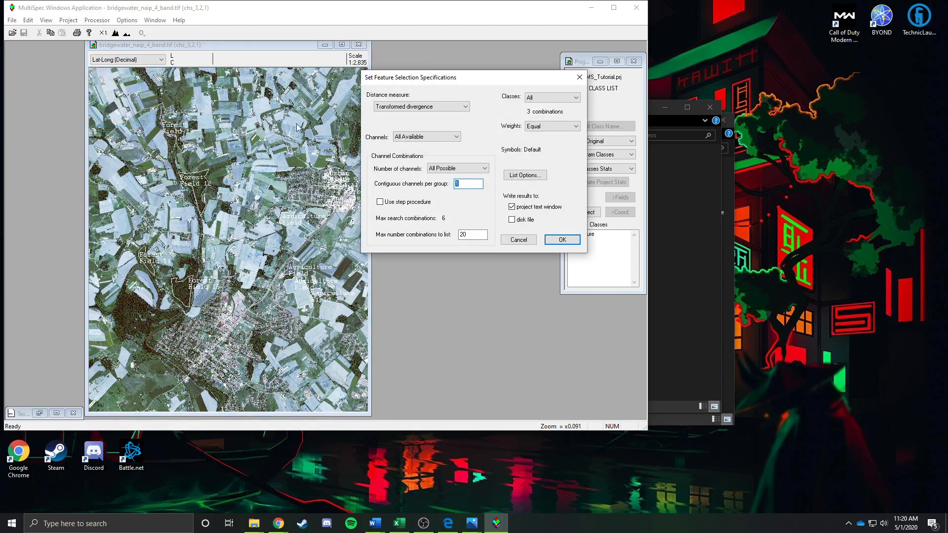
pyautogui.click(440, 106)
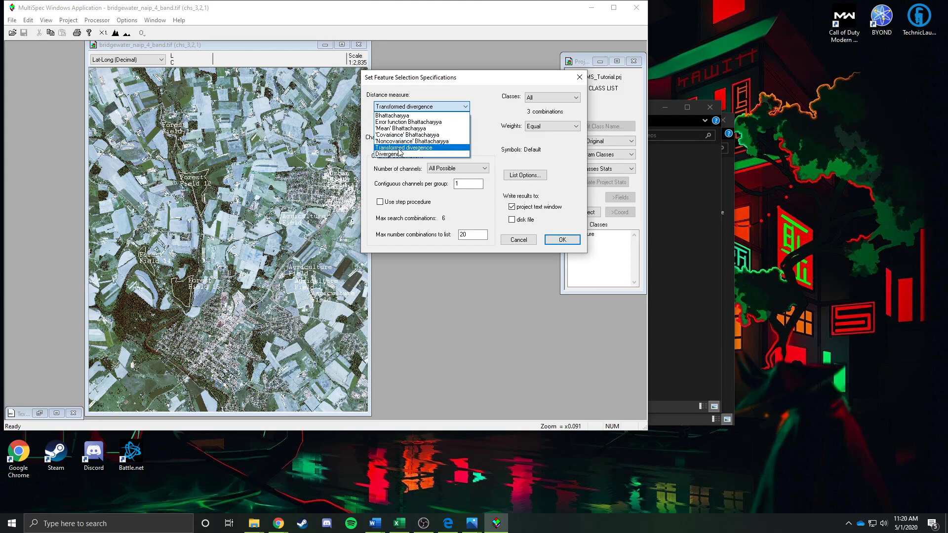
pyautogui.click(399, 149)
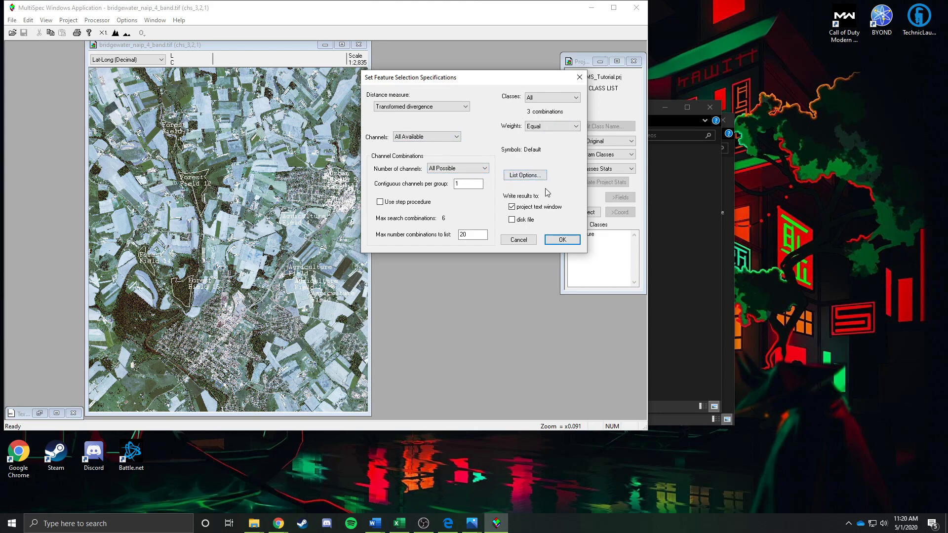
pyautogui.click(537, 210)
pyautogui.click(512, 207)
pyautogui.click(512, 220)
pyautogui.click(563, 240)
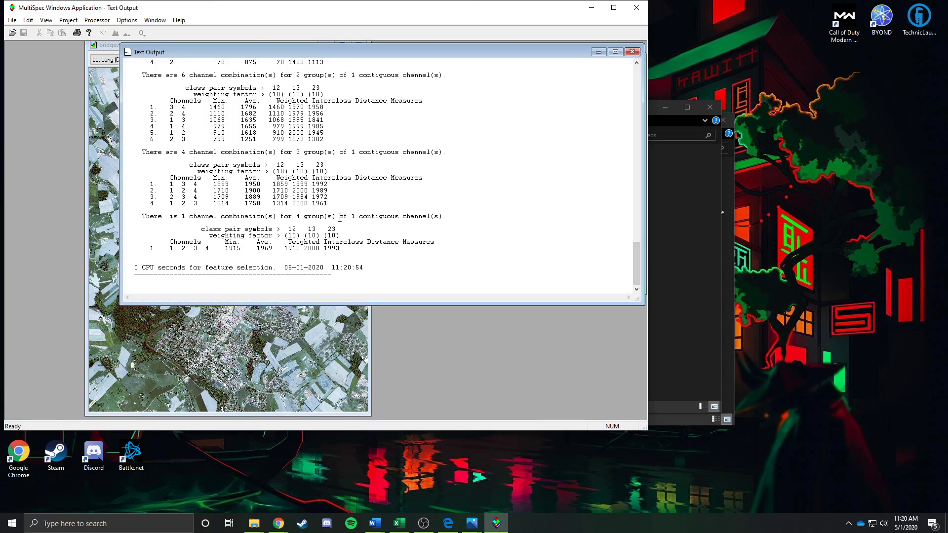
# Step: Examine the feature selection report's input parameters and interclass distance measures for each group of channel combinations
pyautogui.scroll(7, 340, 217)
pyautogui.scroll(4, 322, 203)
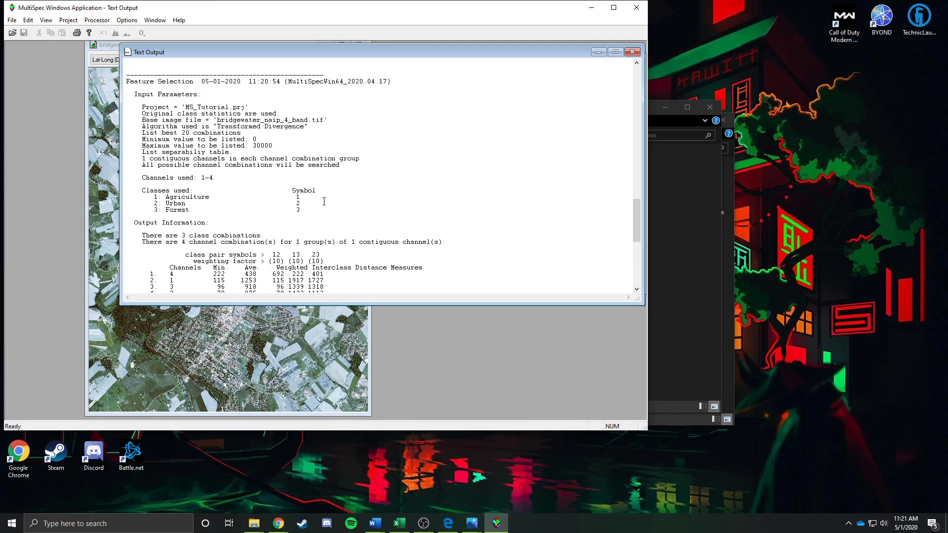
pyautogui.scroll(-6, 311, 183)
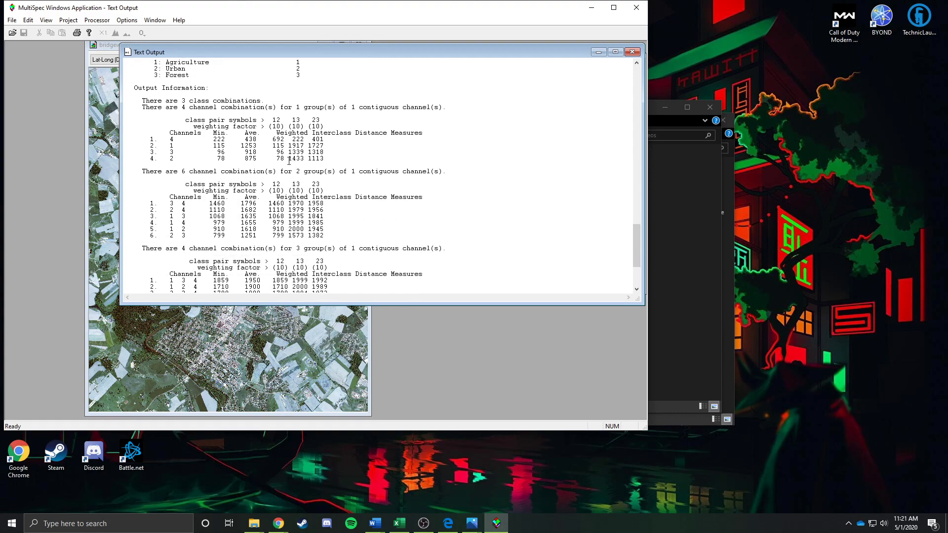
pyautogui.scroll(-6, 369, 142)
pyautogui.scroll(6, 321, 135)
pyautogui.scroll(-4, 288, 187)
pyautogui.scroll(1, 290, 175)
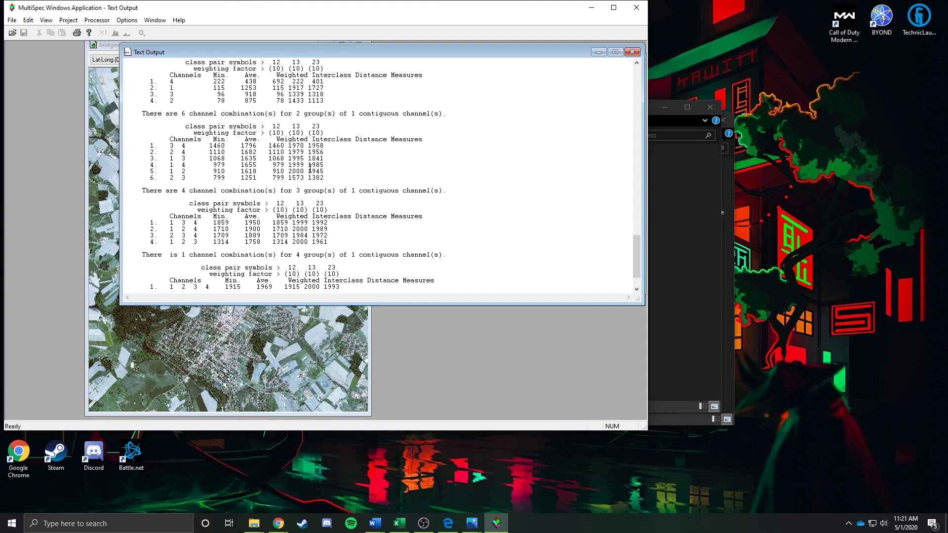
pyautogui.scroll(-2, 310, 168)
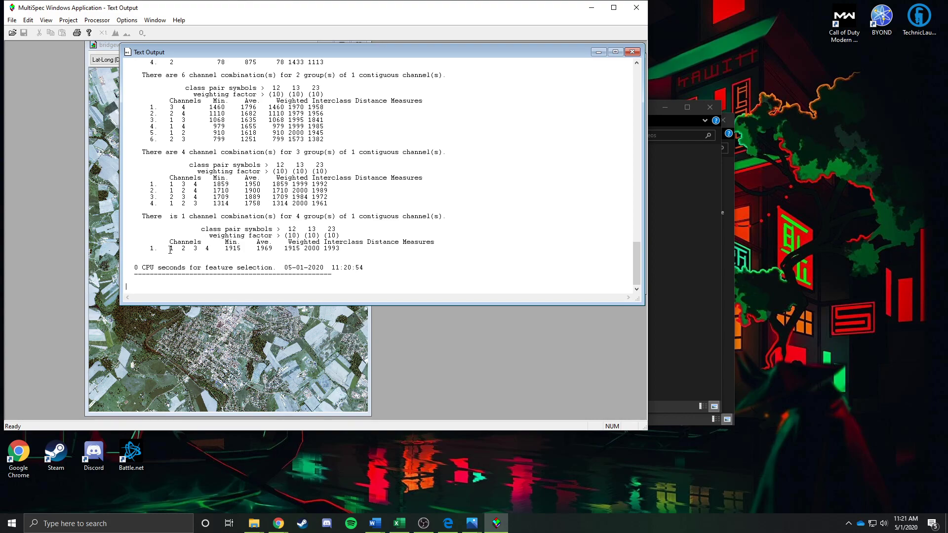
# Step: Examine the four-channel combination's minimum, average and class-pair distances against the smaller groups, and minimize the text output
pyautogui.moveTo(170, 250); pyautogui.dragTo(364, 247)
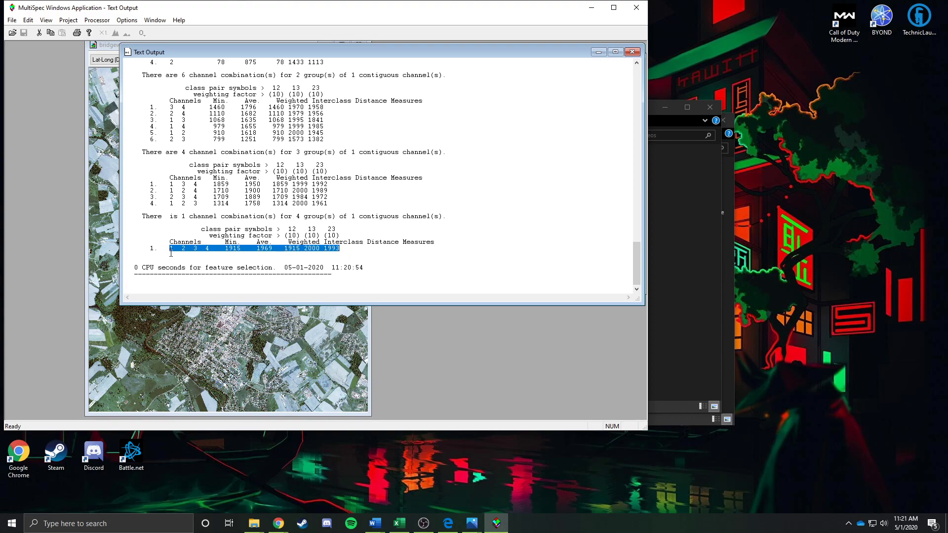
pyautogui.moveTo(223, 251); pyautogui.dragTo(273, 248)
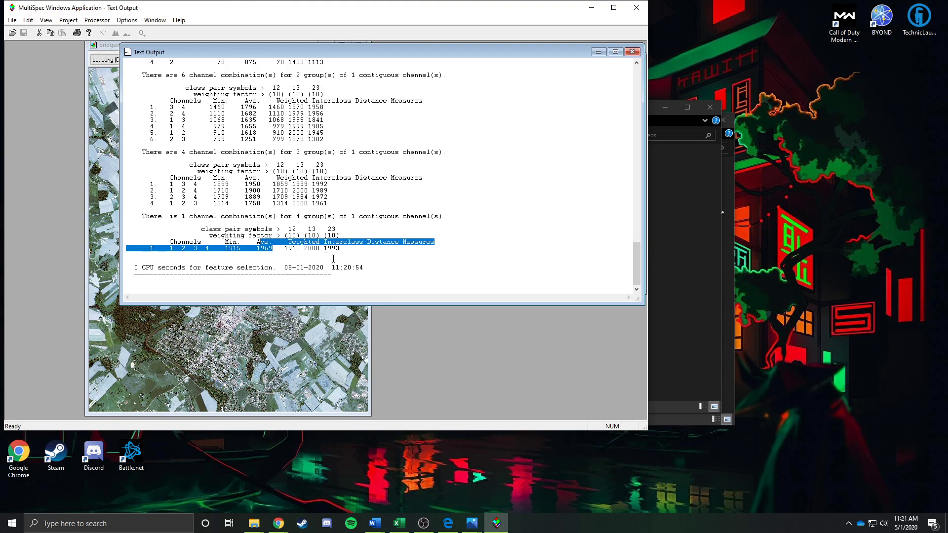
pyautogui.moveTo(339, 250); pyautogui.dragTo(320, 249)
pyautogui.click(379, 251)
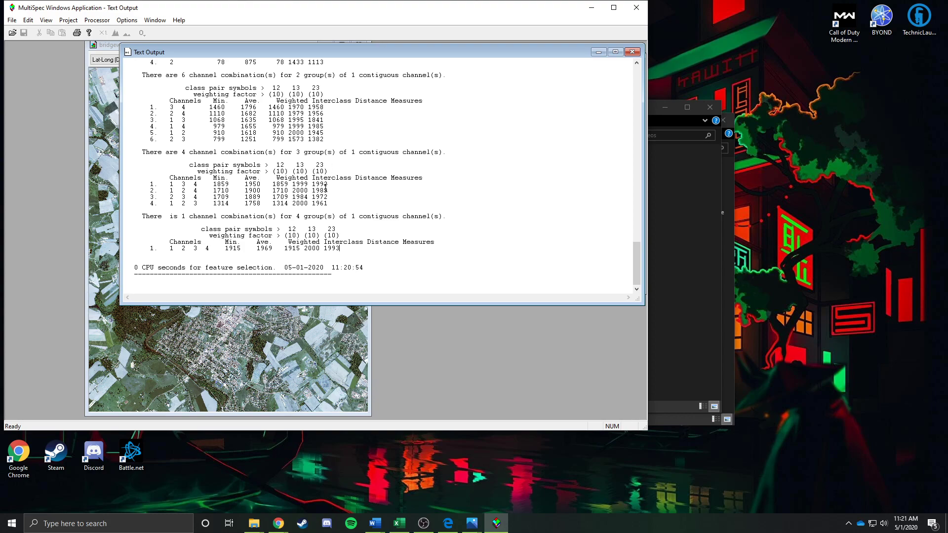
pyautogui.moveTo(154, 248); pyautogui.dragTo(341, 249)
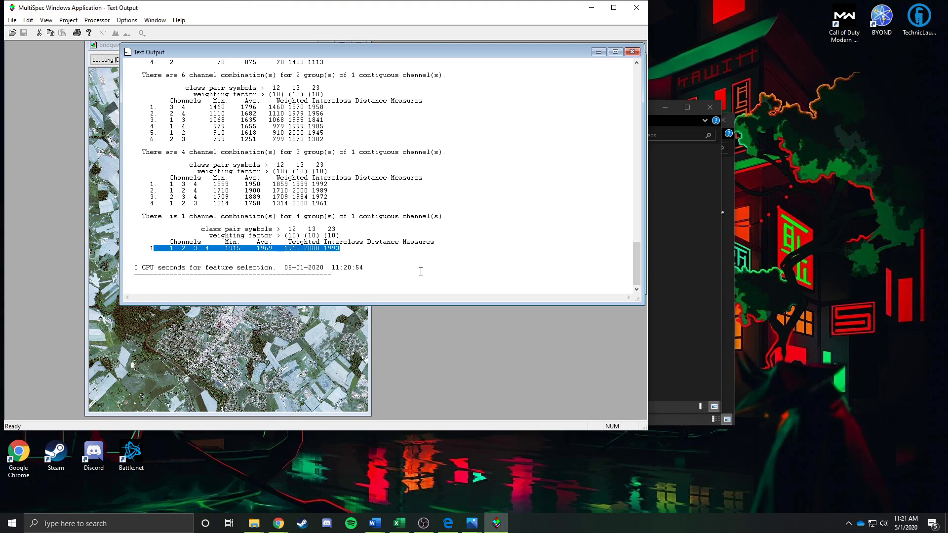
pyautogui.click(391, 265)
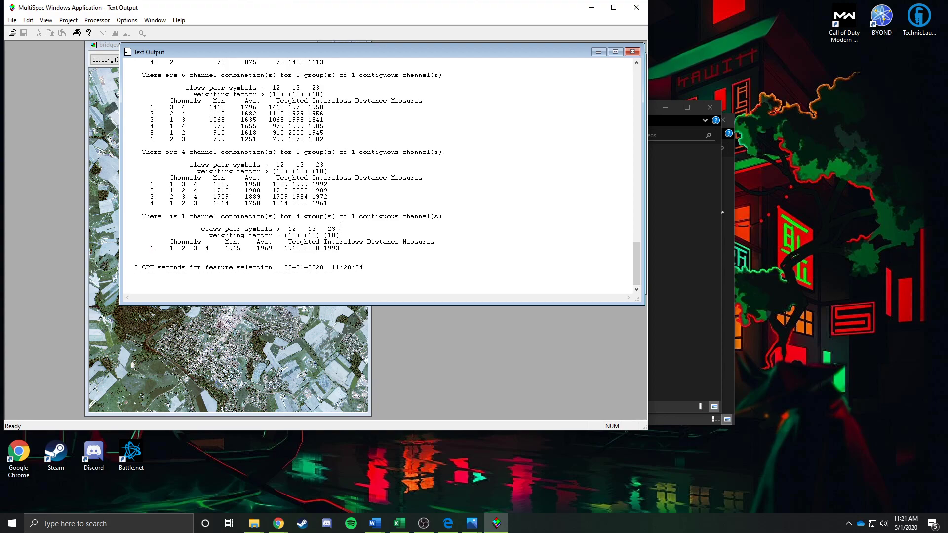
pyautogui.scroll(5, 531, 143)
pyautogui.scroll(1, 530, 142)
pyautogui.scroll(-5, 423, 155)
pyautogui.click(598, 52)
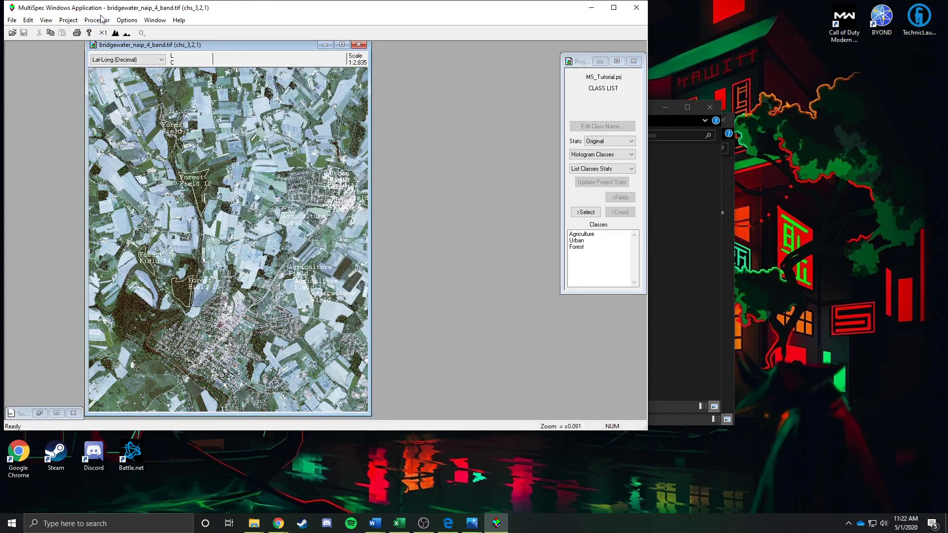
# Step: Set up a classification with the Gaussian Maximum Likelihood procedure, using channels 1 to 4
pyautogui.click(102, 20)
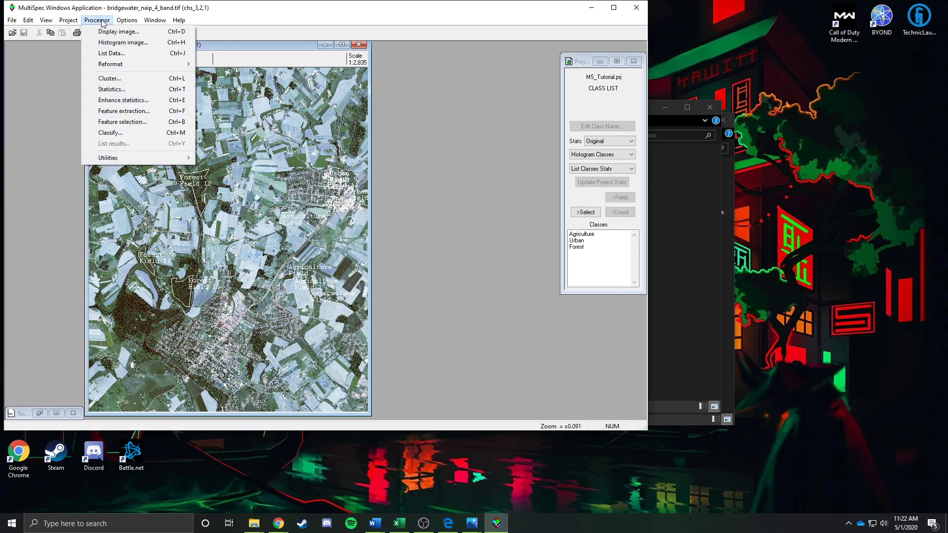
pyautogui.click(120, 132)
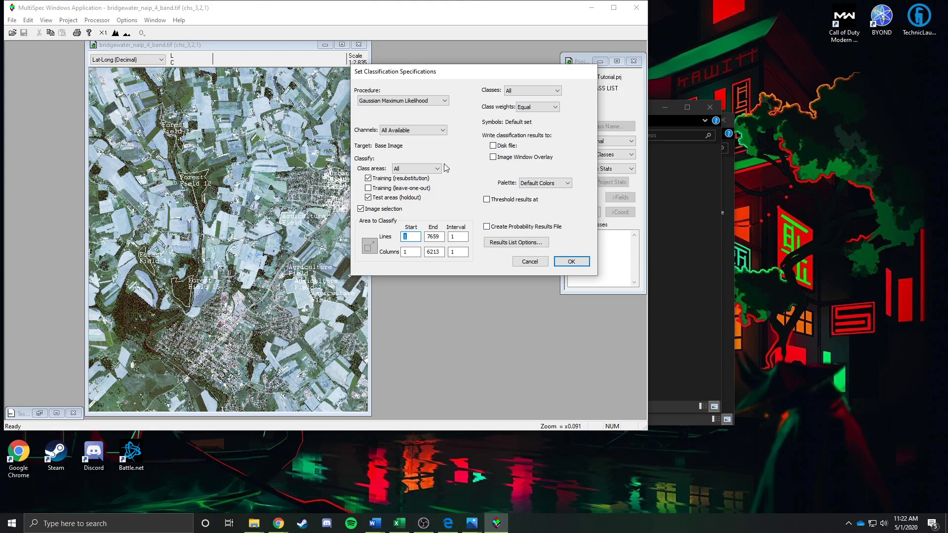
pyautogui.click(385, 102)
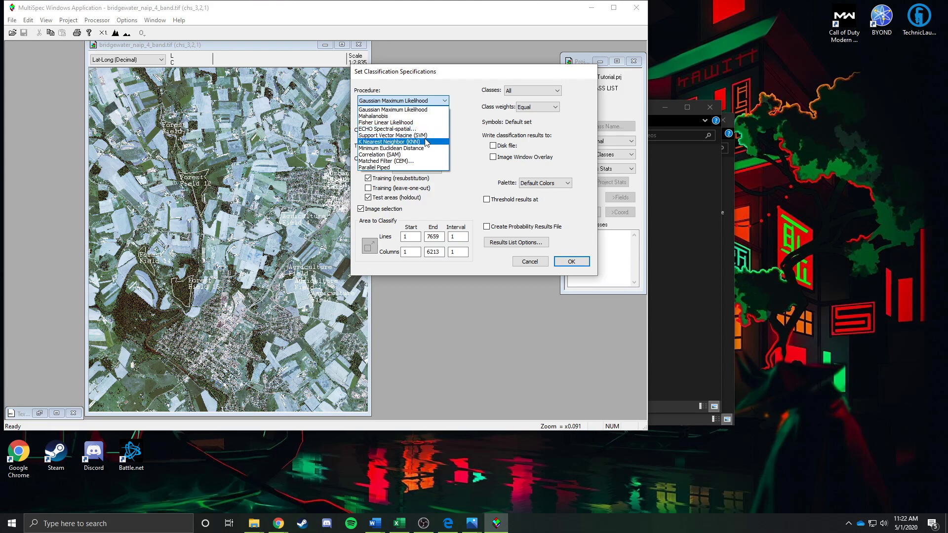
pyautogui.click(425, 112)
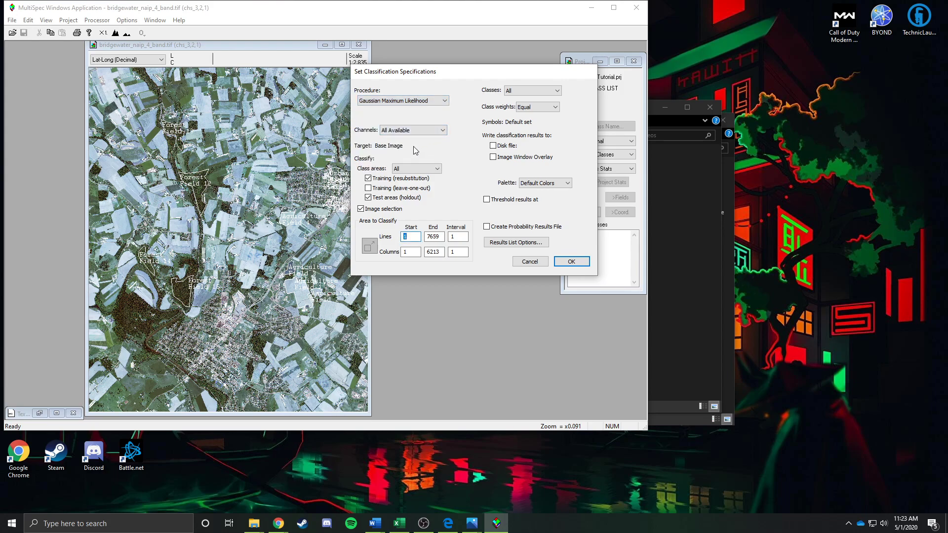
pyautogui.click(401, 132)
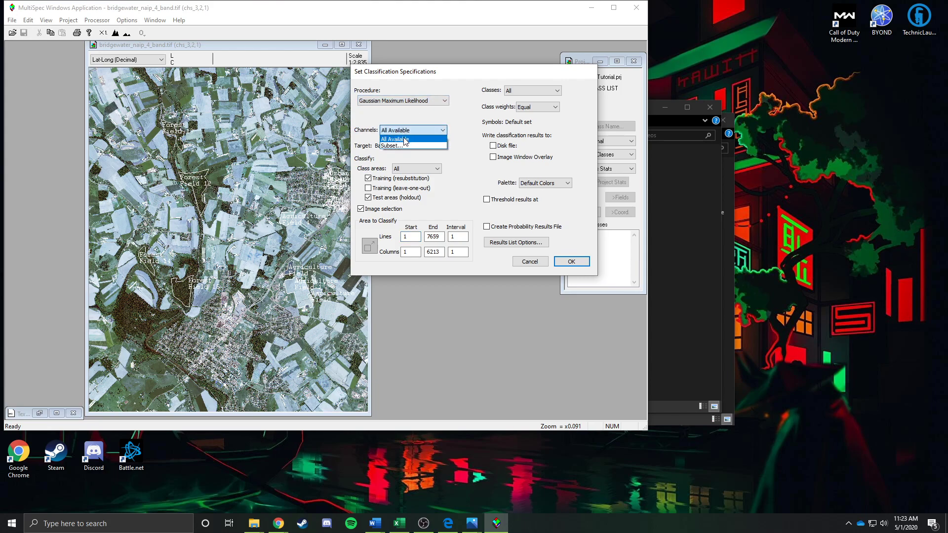
pyautogui.click(402, 146)
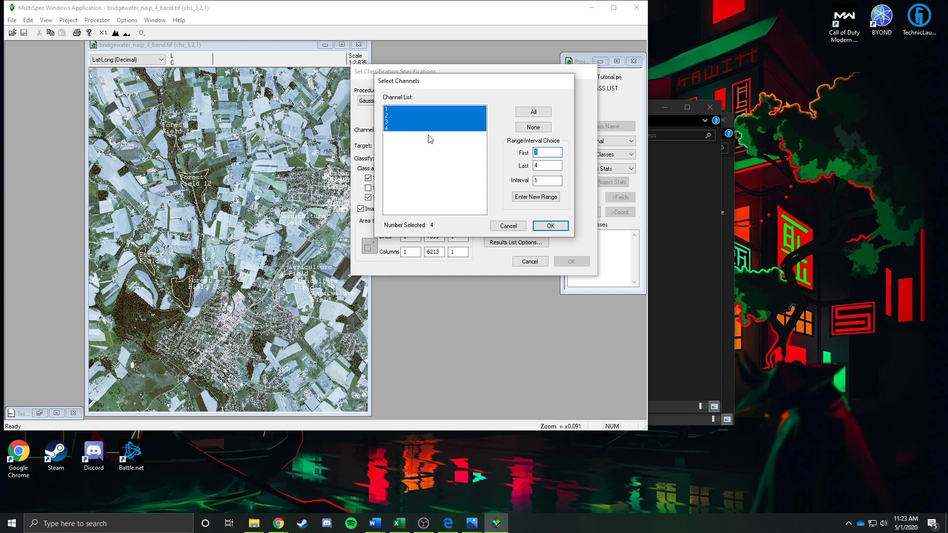
pyautogui.click(549, 226)
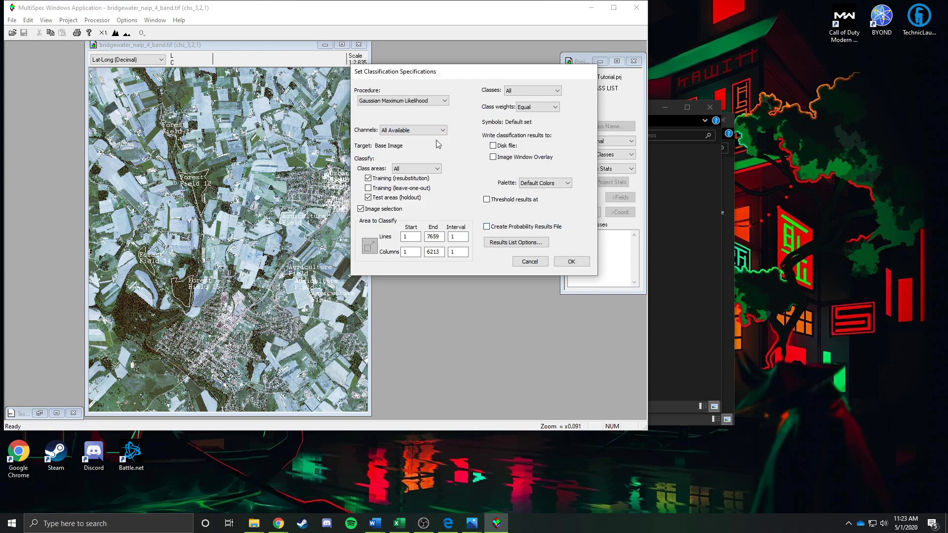
# Step: Include the Agriculture, Urban and Forest class areas and keep all classes for the classification
pyautogui.click(404, 171)
pyautogui.click(408, 184)
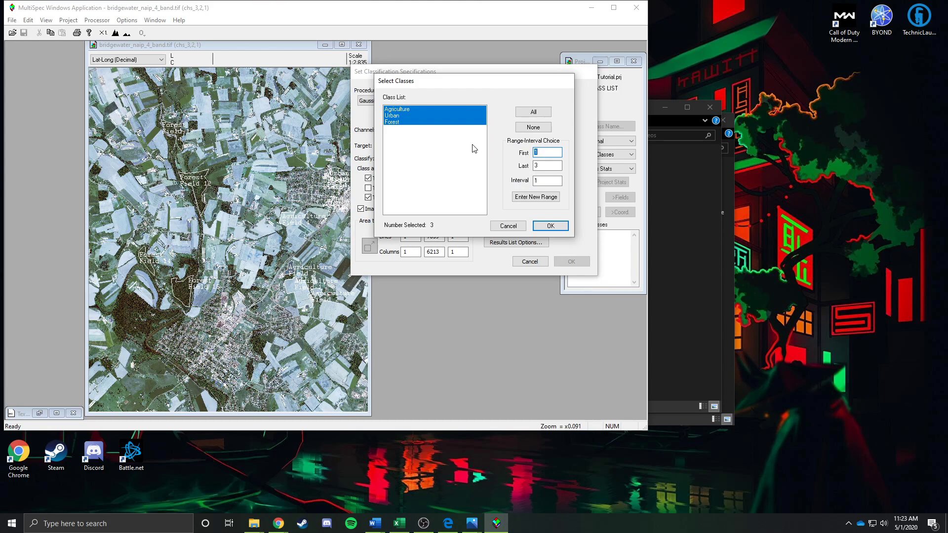
pyautogui.click(549, 226)
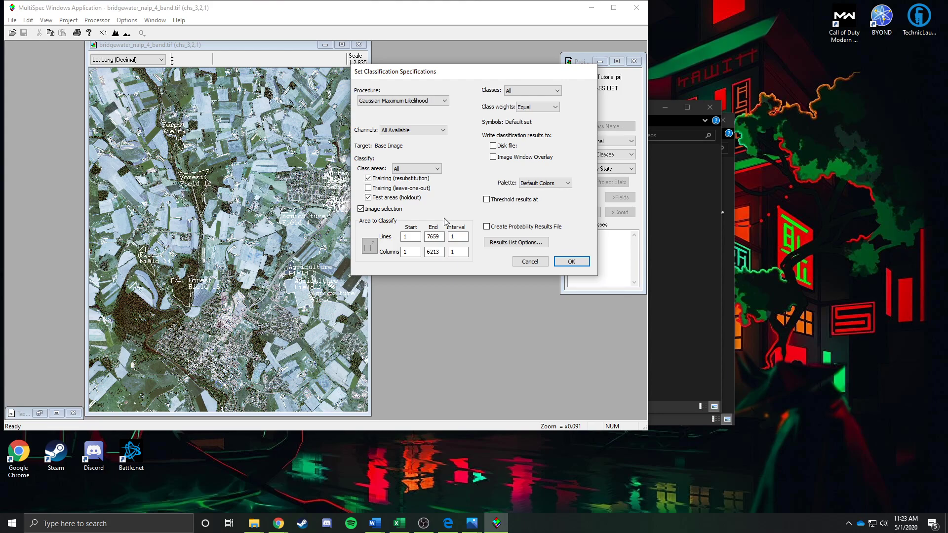
pyautogui.click(370, 244)
pyautogui.click(545, 87)
pyautogui.click(546, 88)
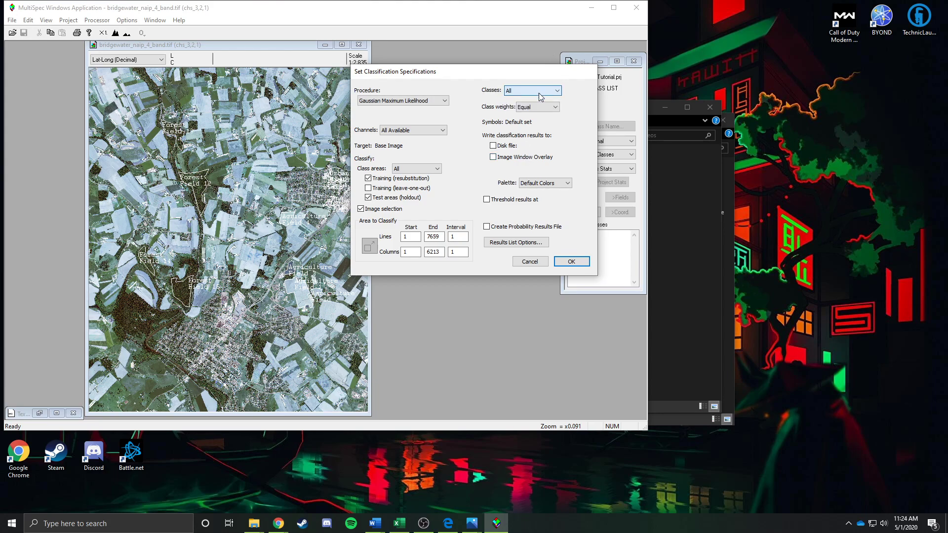
# Step: Run the classification with results written to a GeoTIFF disk file, overwriting bridgewater_naip_GML_class in the MultiSpec_Tutorial folder
pyautogui.click(500, 148)
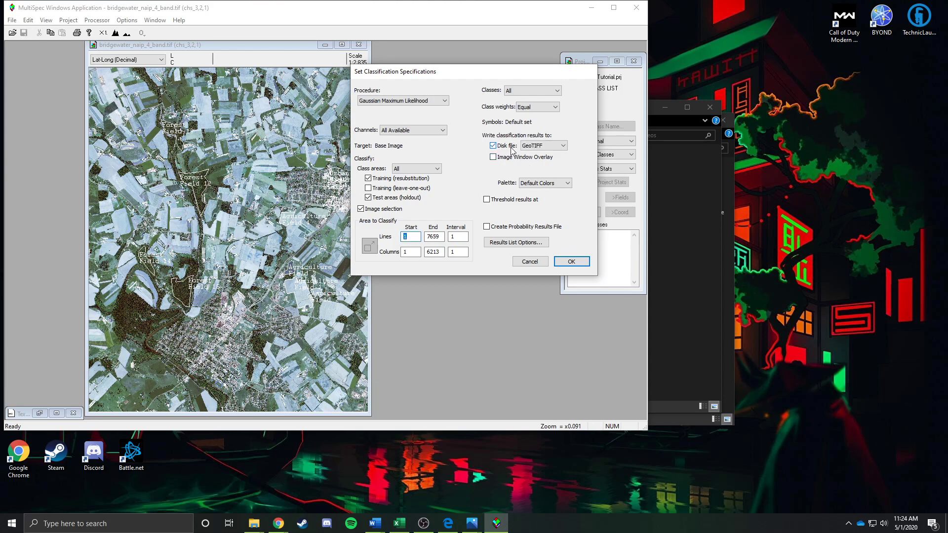
pyautogui.click(540, 146)
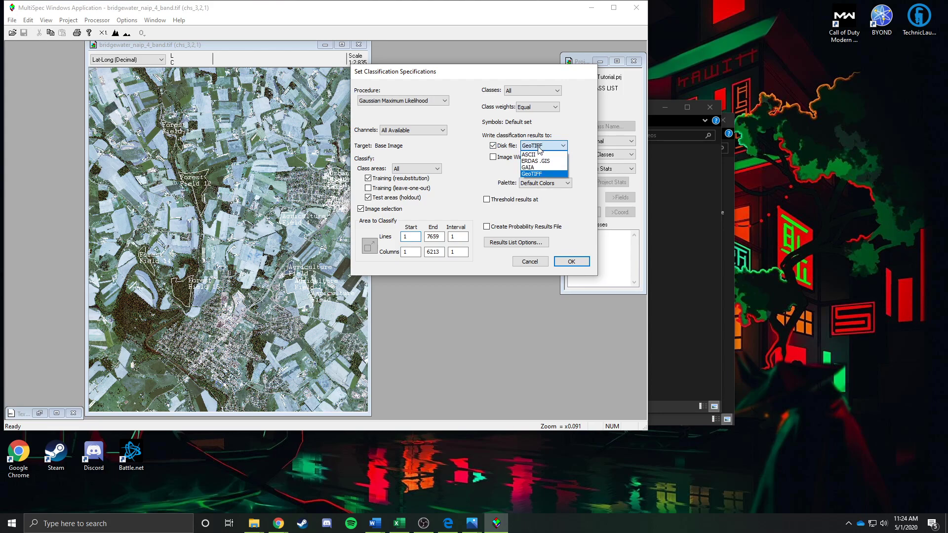
pyautogui.click(550, 174)
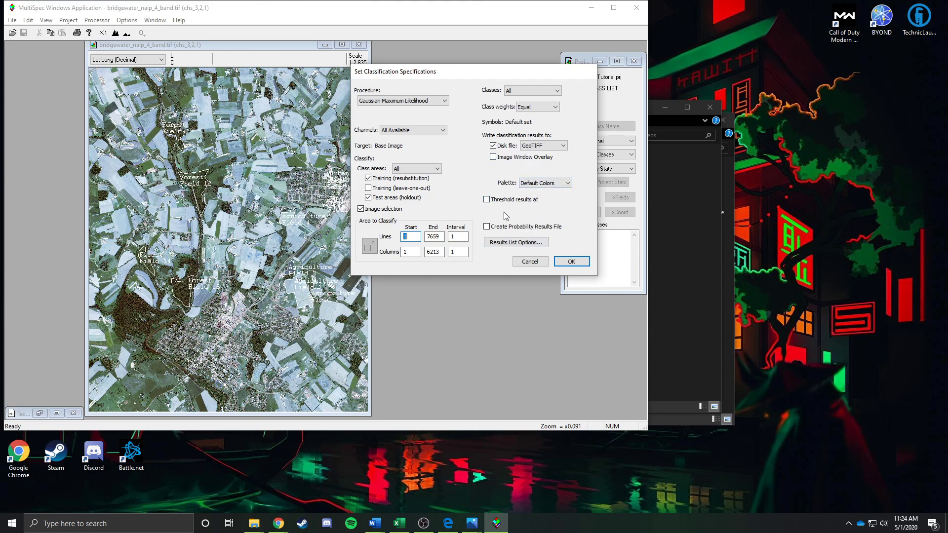
pyautogui.click(571, 263)
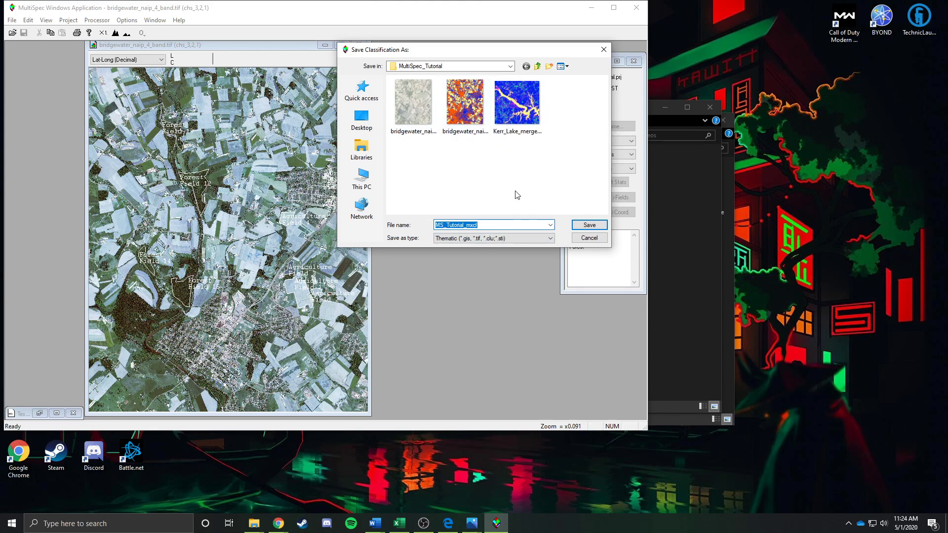
pyautogui.click(471, 113)
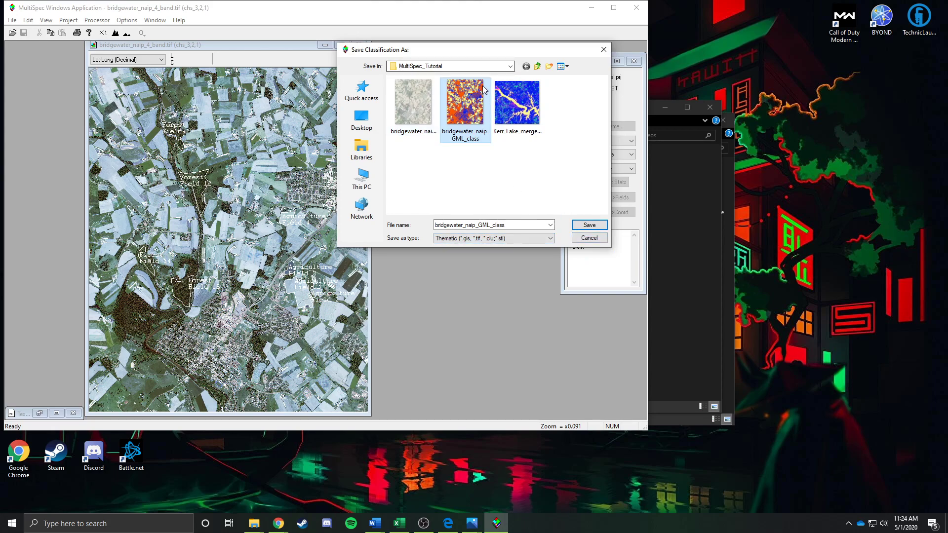
pyautogui.click(587, 226)
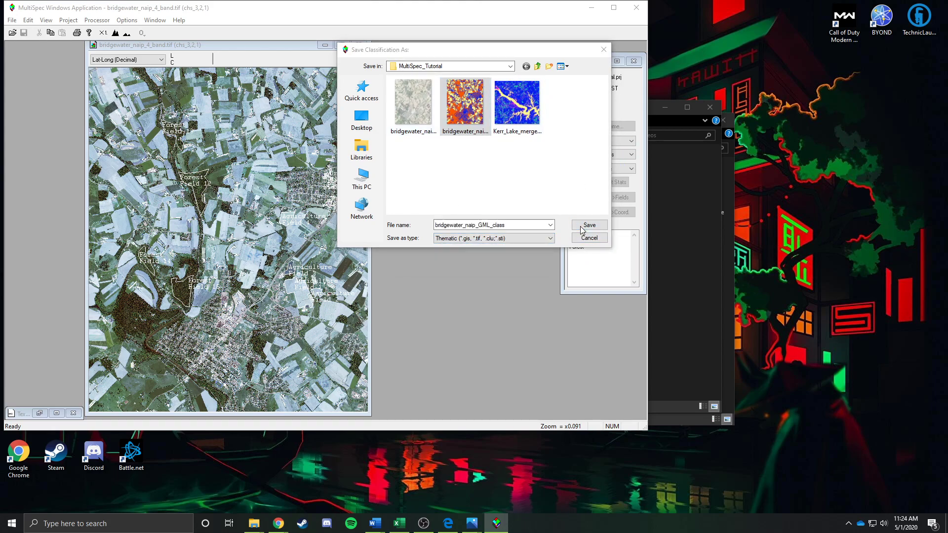
pyautogui.click(494, 263)
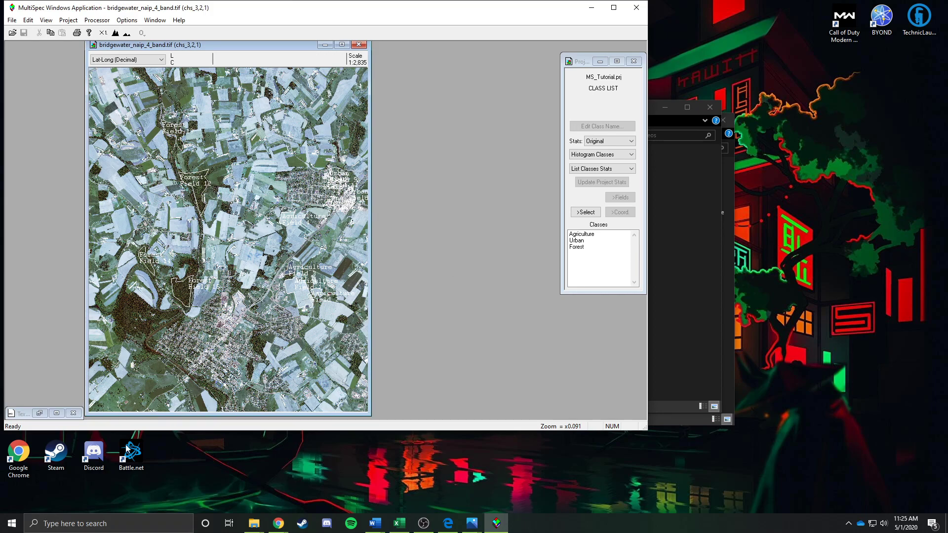
# Step: Restore the text output and examine the reference accuracies for Agriculture, Urban and Forest in the training class performance table
pyautogui.click(35, 417)
pyautogui.scroll(10, 384, 224)
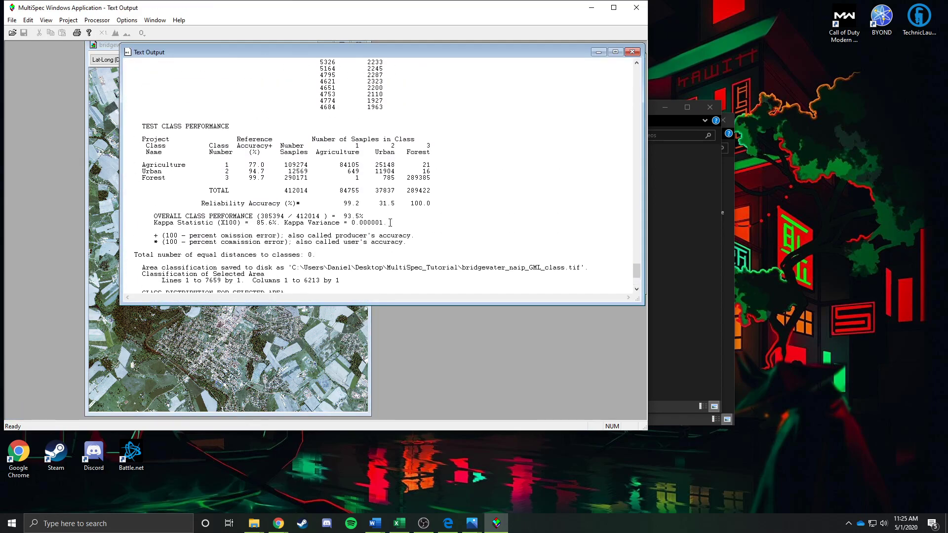
pyautogui.scroll(20, 395, 232)
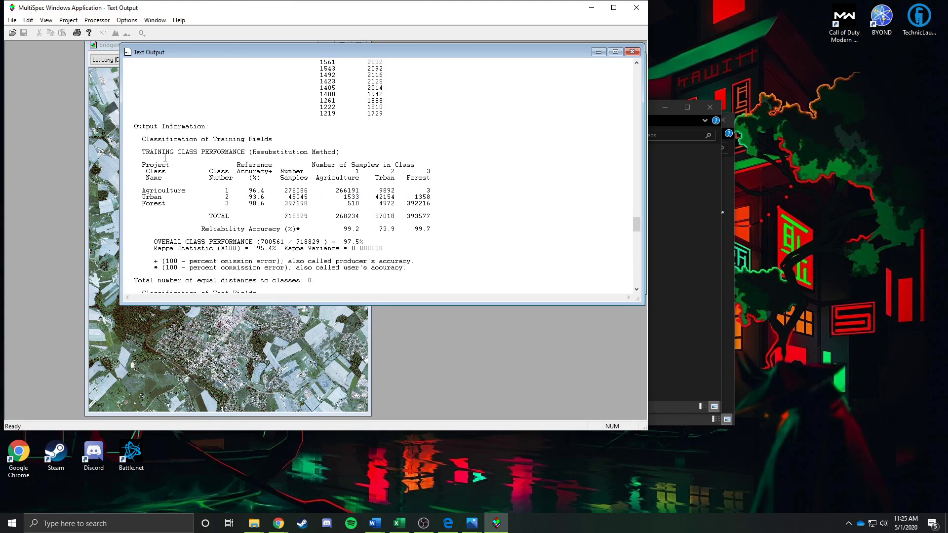
pyautogui.moveTo(138, 165)
pyautogui.mouseDown()
pyautogui.moveTo(247, 202)
pyautogui.moveTo(247, 176)
pyautogui.moveTo(127, 165)
pyautogui.mouseUp()
pyautogui.moveTo(249, 197); pyautogui.dragTo(262, 204)
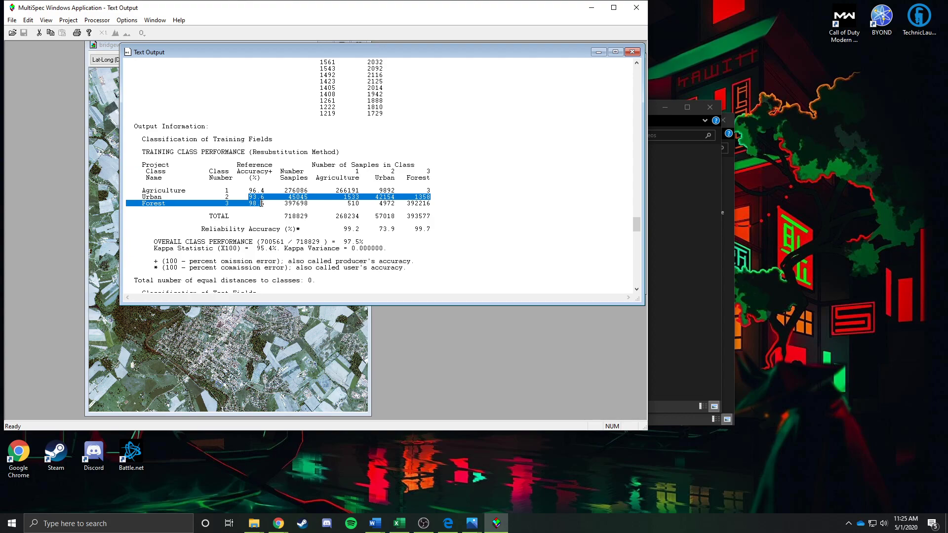
pyautogui.click(261, 204)
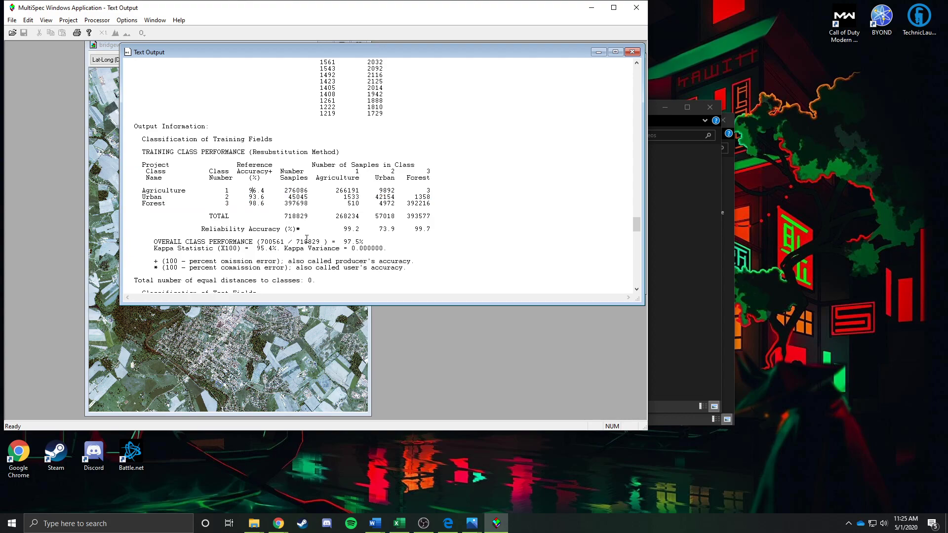
# Step: Examine the reliability accuracy row of the training class performance table for each class
pyautogui.scroll(1, 305, 238)
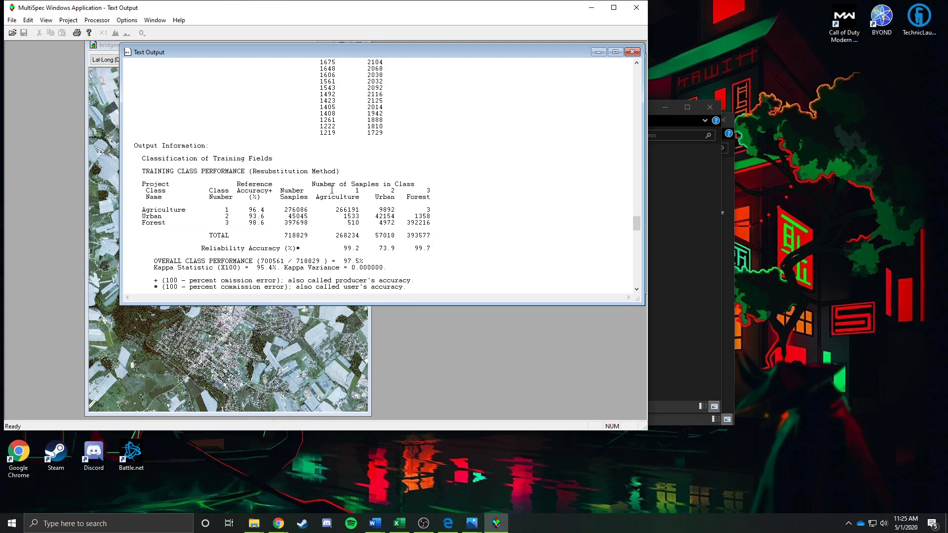
pyautogui.scroll(-1, 387, 241)
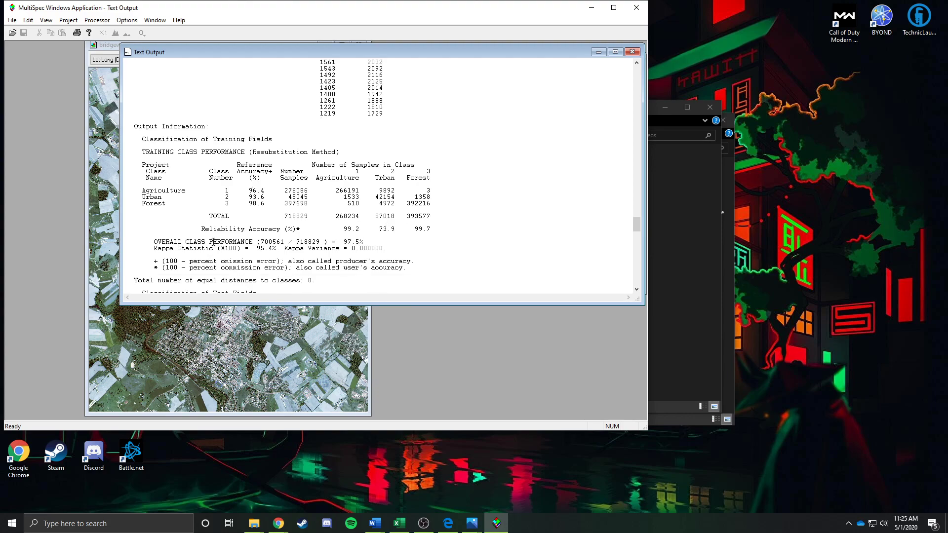
pyautogui.moveTo(339, 230)
pyautogui.mouseDown()
pyautogui.moveTo(378, 230)
pyautogui.moveTo(357, 233)
pyautogui.mouseUp()
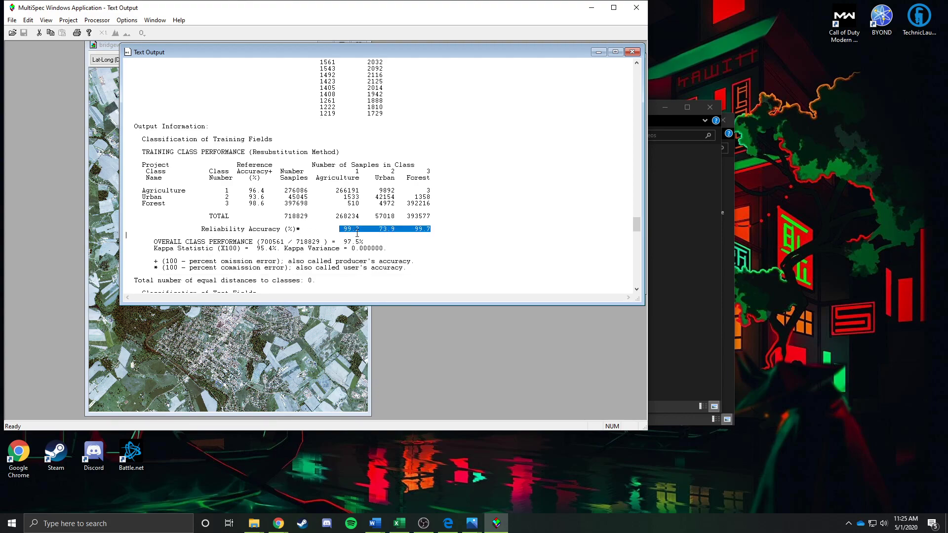
pyautogui.click(402, 238)
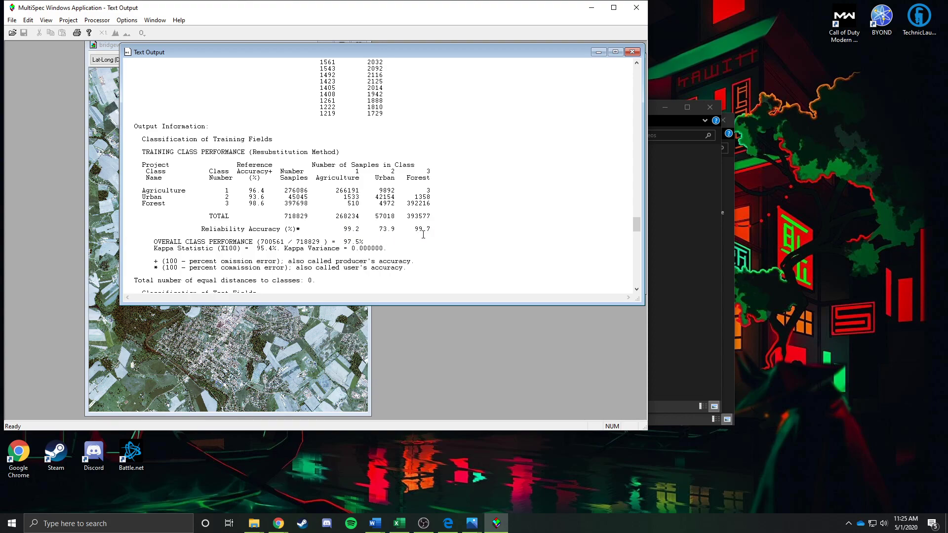
pyautogui.doubleClick(415, 229)
# Step: Review the list of test fields and the test class performance table further down the classification report
pyautogui.scroll(-3, 420, 218)
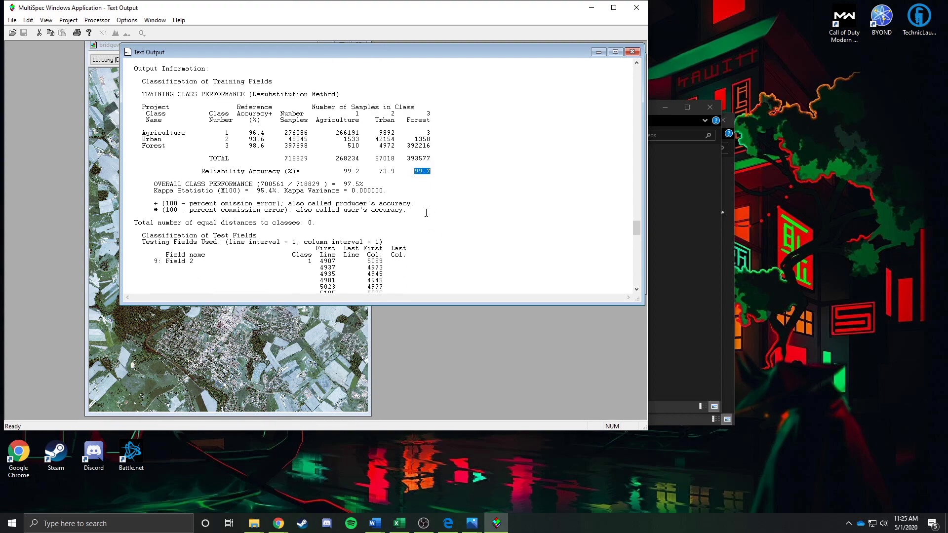
pyautogui.scroll(-3, 410, 220)
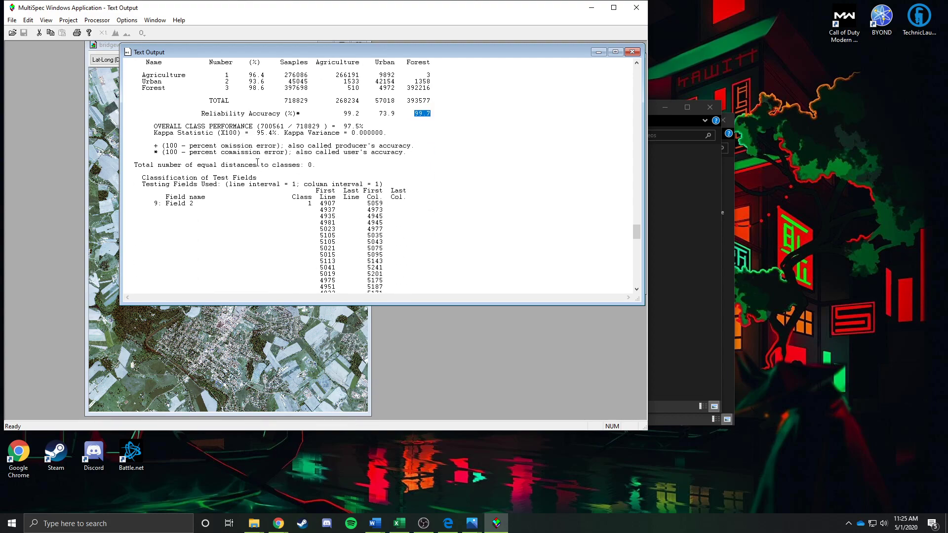
pyautogui.scroll(-20, 323, 192)
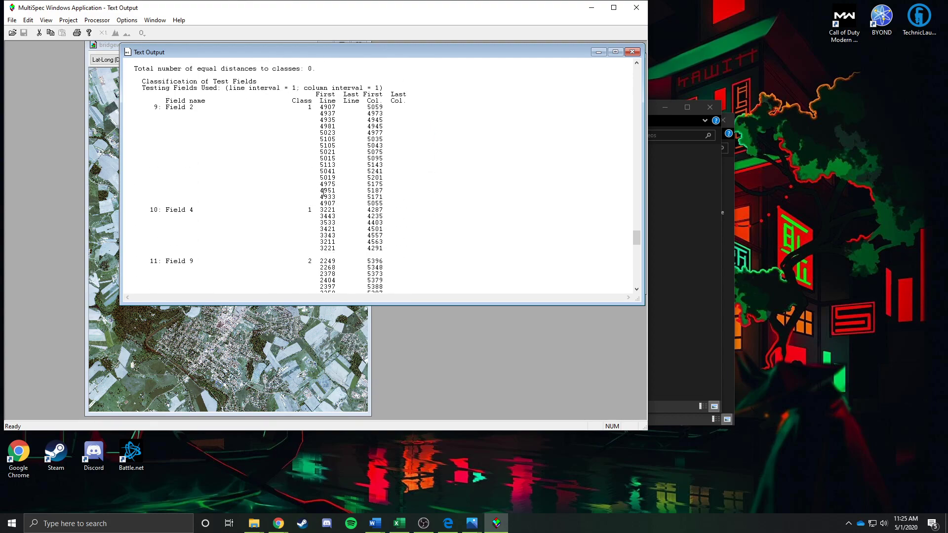
pyautogui.scroll(-4, 332, 192)
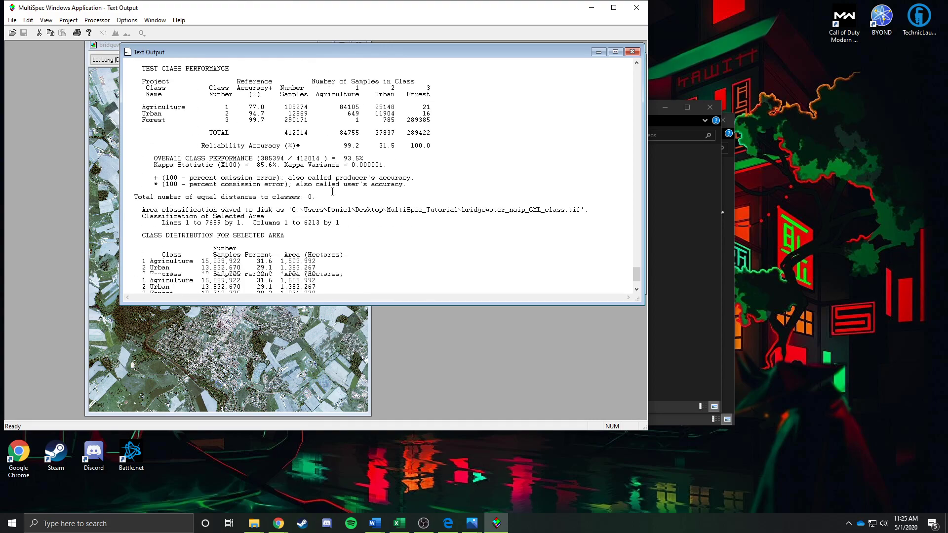
pyautogui.scroll(-1, 332, 191)
# Step: Recheck the test field results, read the class distribution for the selected area, and minimize the text output
pyautogui.scroll(20, 341, 218)
pyautogui.scroll(10, 347, 239)
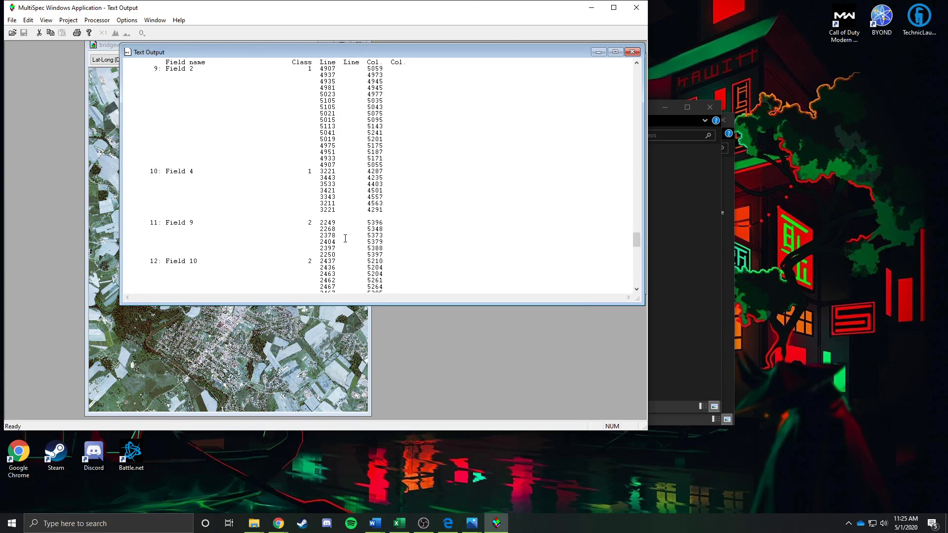
pyautogui.moveTo(144, 120); pyautogui.dragTo(346, 245)
pyautogui.click(462, 199)
pyautogui.scroll(-10, 462, 199)
pyautogui.scroll(-20, 462, 199)
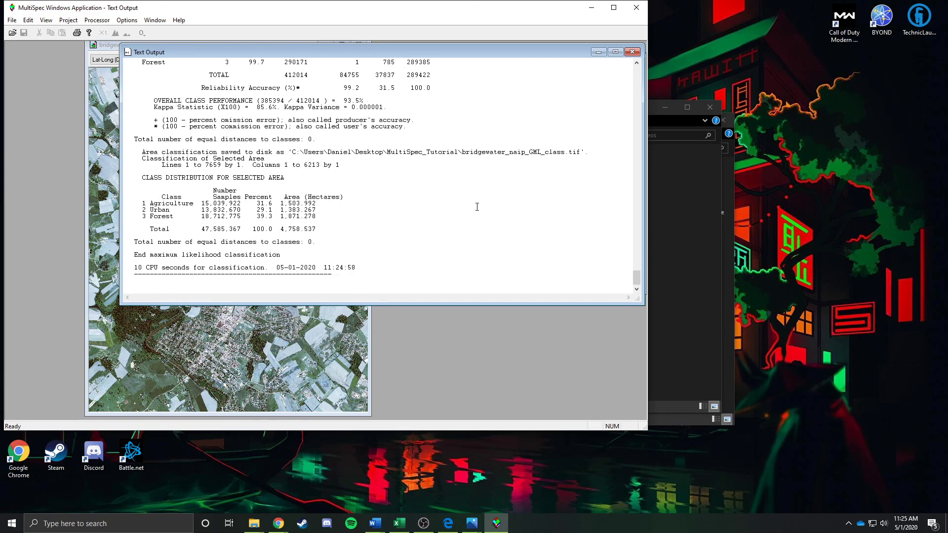
pyautogui.click(598, 52)
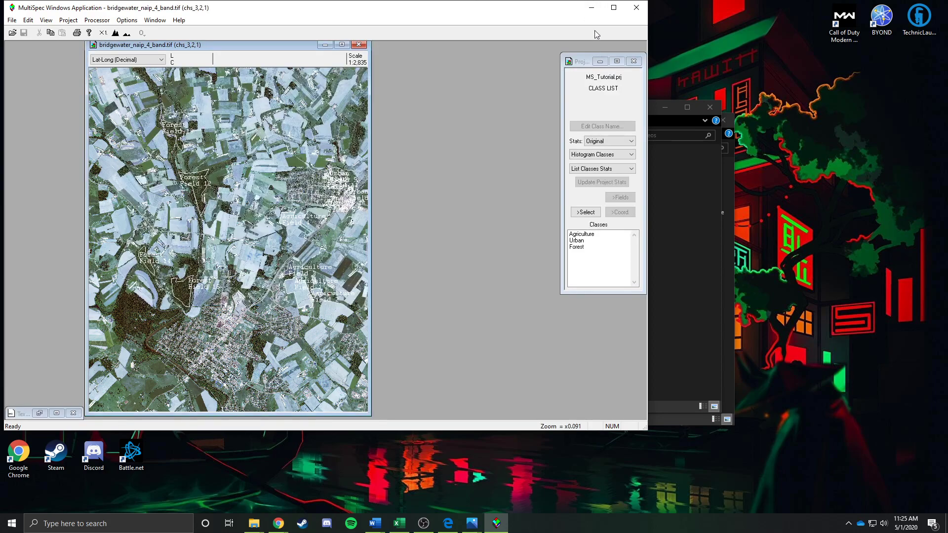
# Step: Minimize MultiSpec, view the classified image bridgewater_naip_GML_class from the MultiSpec_Tutorial folder in Photos, and minimize the viewer
pyautogui.click(591, 7)
pyautogui.doubleClick(169, 119)
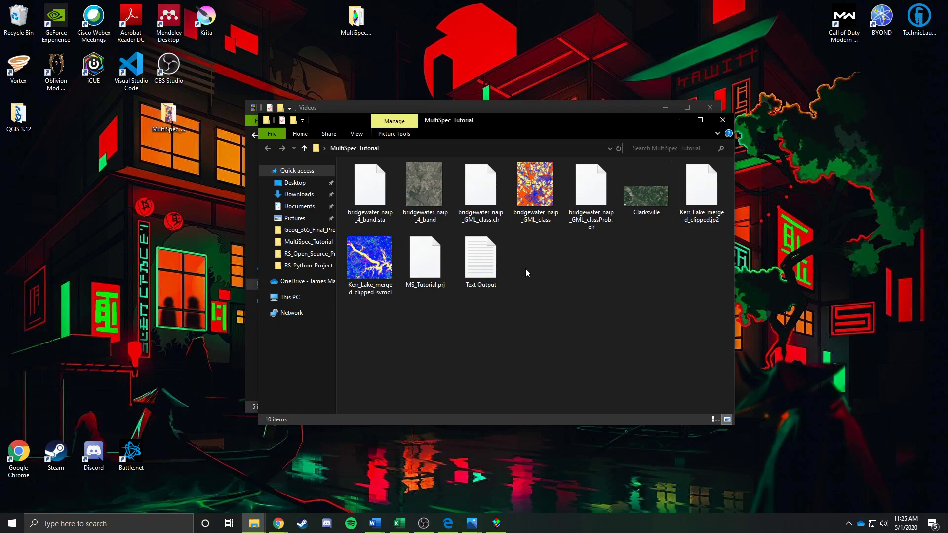
pyautogui.click(532, 209)
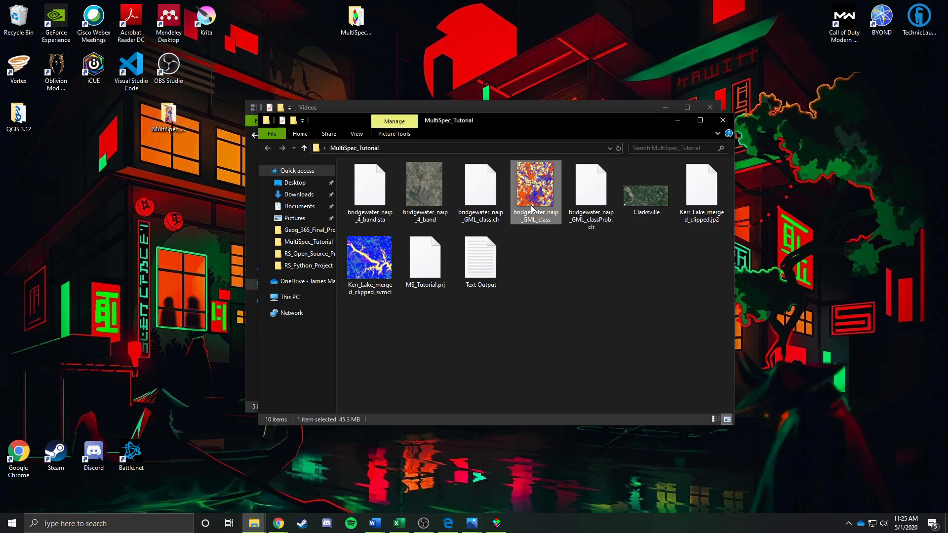
pyautogui.doubleClick(532, 209)
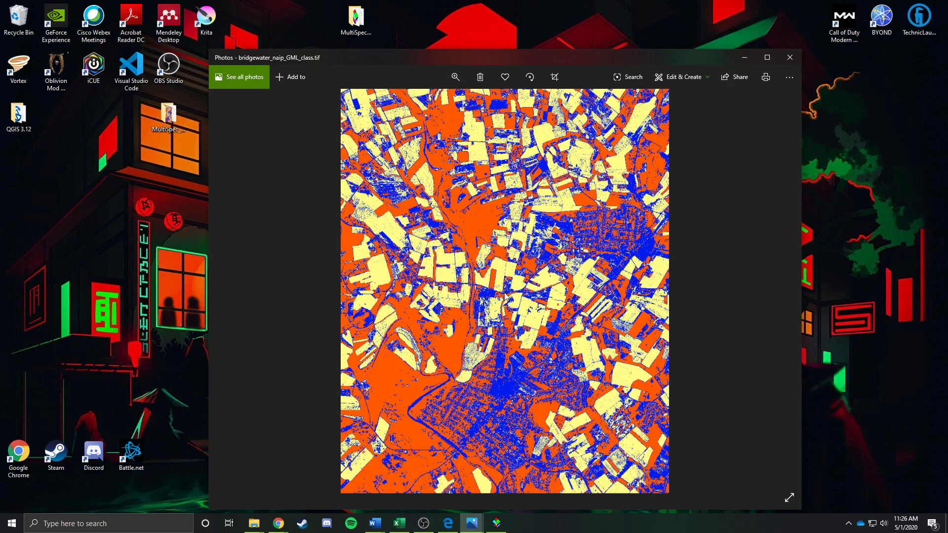
pyautogui.click(744, 59)
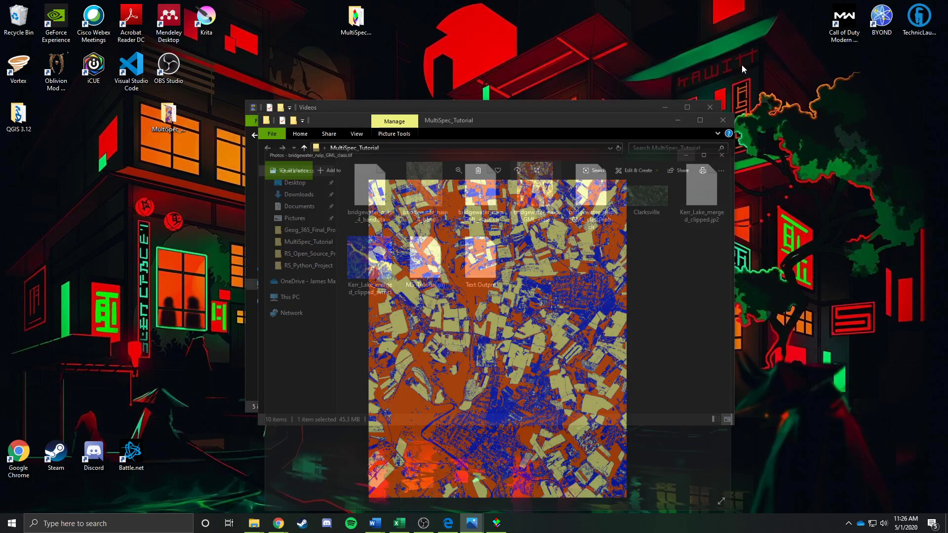